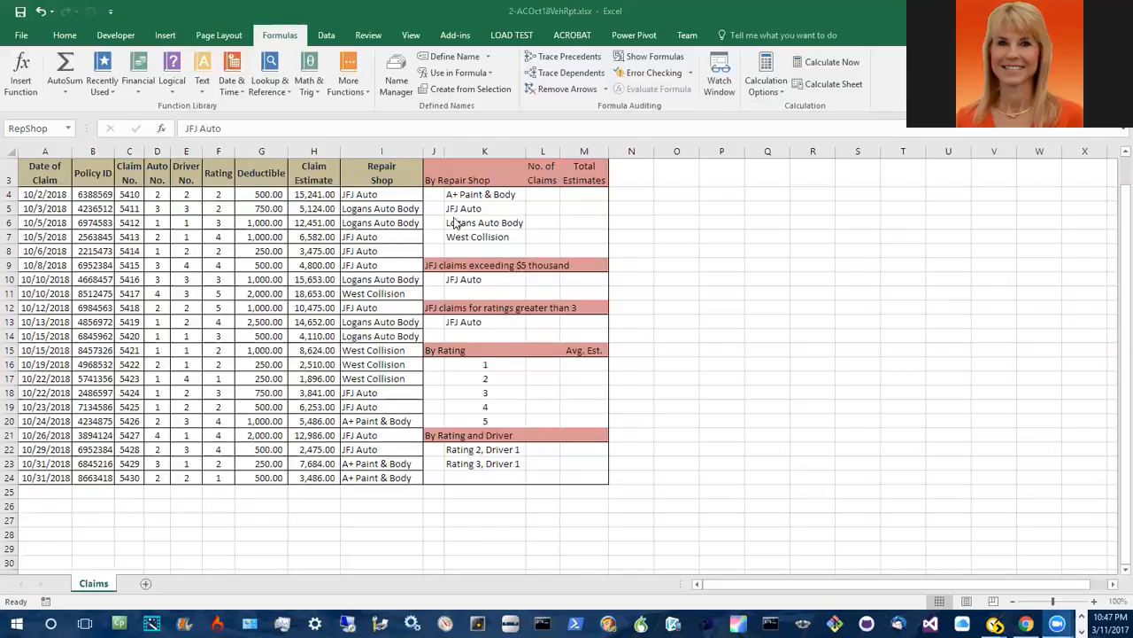
Step: Start inserting a COUNTIF function into cell L4 from the Statistical function category
{"action": "left_click", "coordinate": [538, 195]}
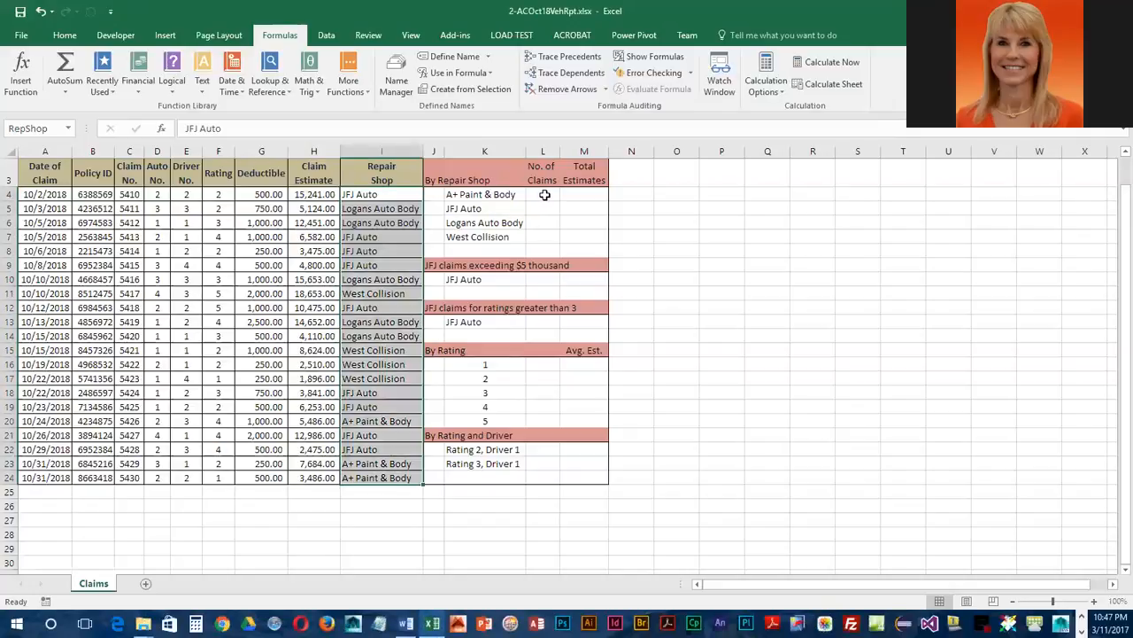
{"action": "left_click", "coordinate": [545, 195]}
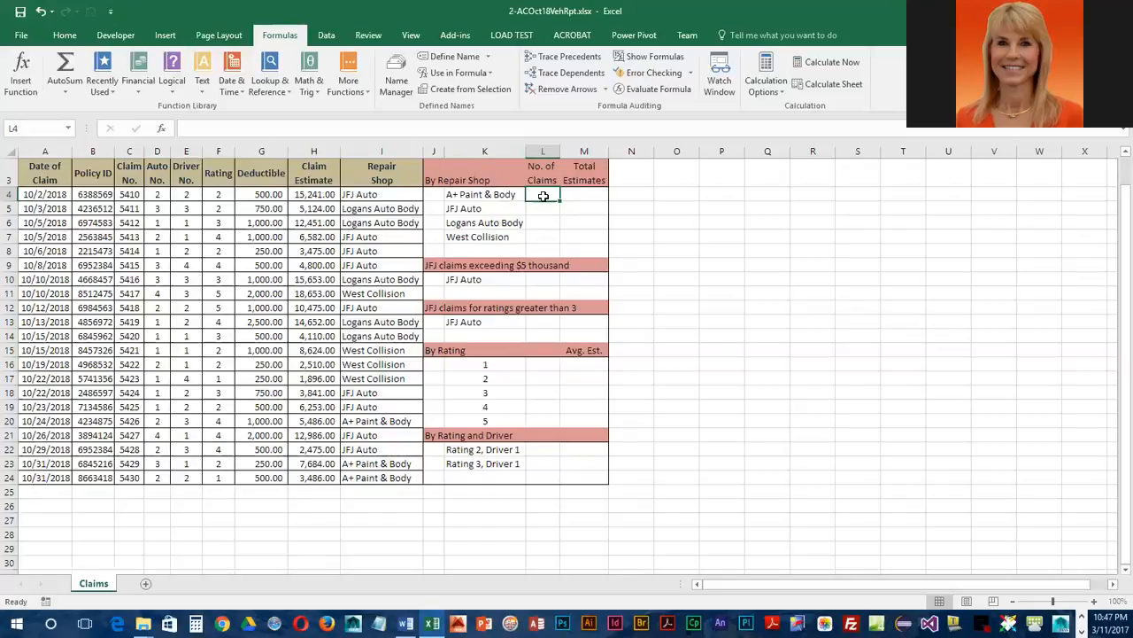
{"action": "left_click", "coordinate": [162, 133]}
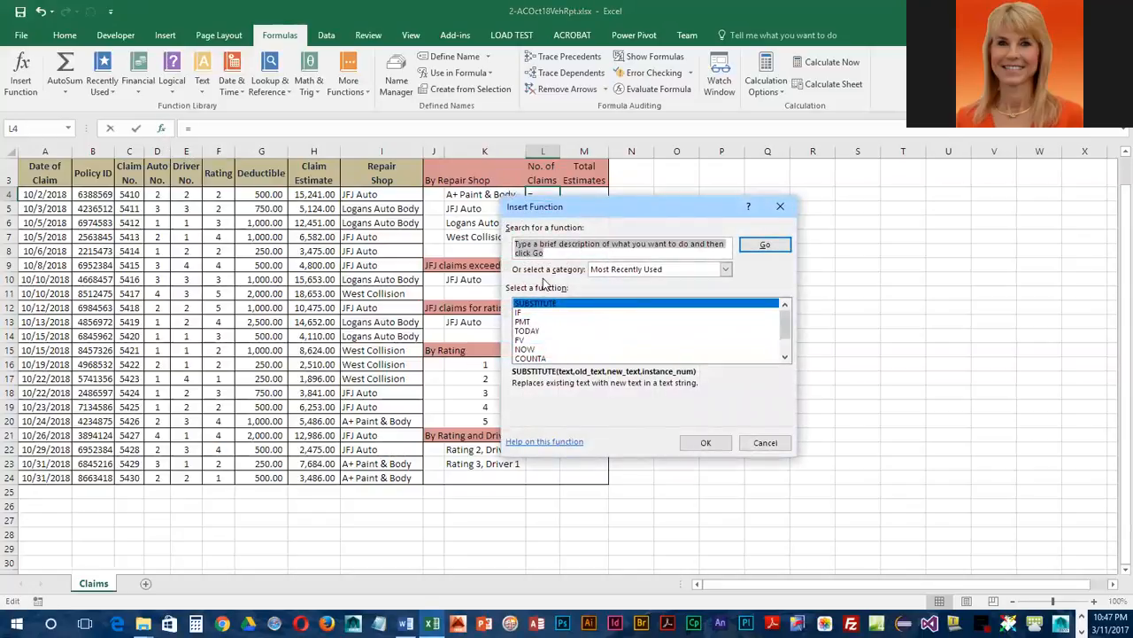
{"action": "left_click", "coordinate": [727, 270]}
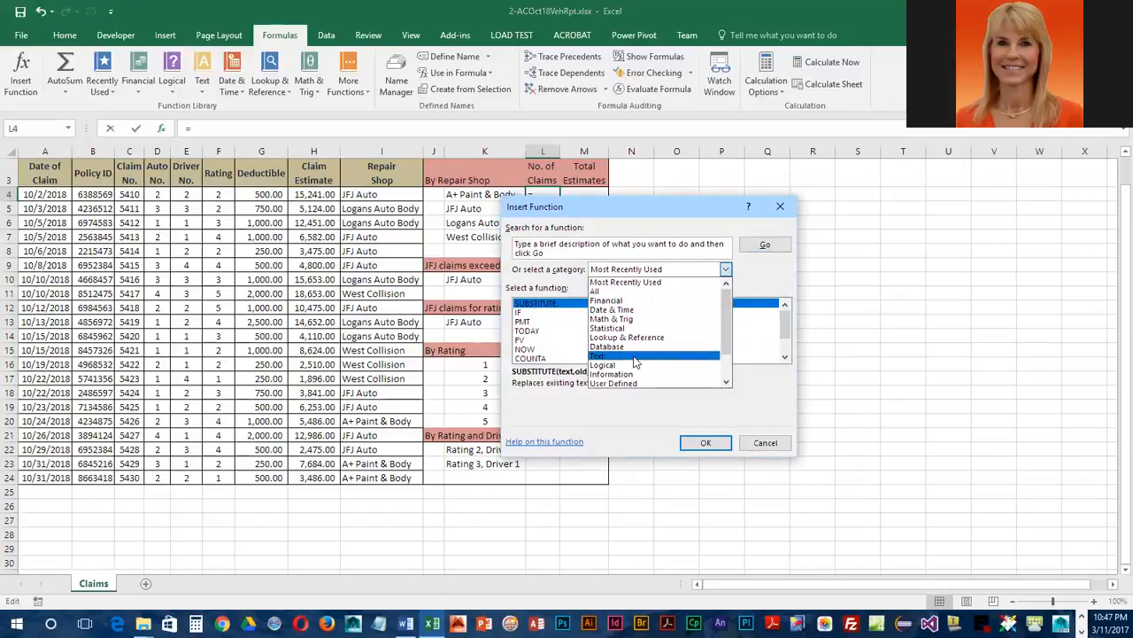
{"action": "left_click", "coordinate": [631, 328]}
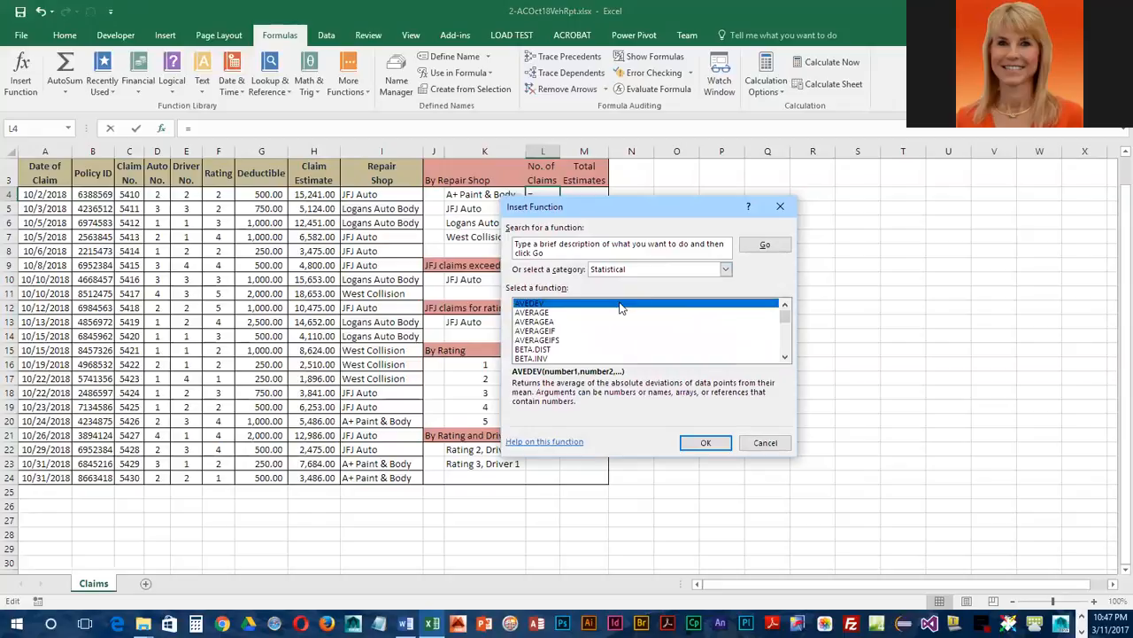
{"action": "scroll", "coordinate": [605, 325], "scroll_direction": "down", "scroll_amount": 1}
{"action": "scroll", "coordinate": [605, 325], "scroll_direction": "down", "scroll_amount": 5}
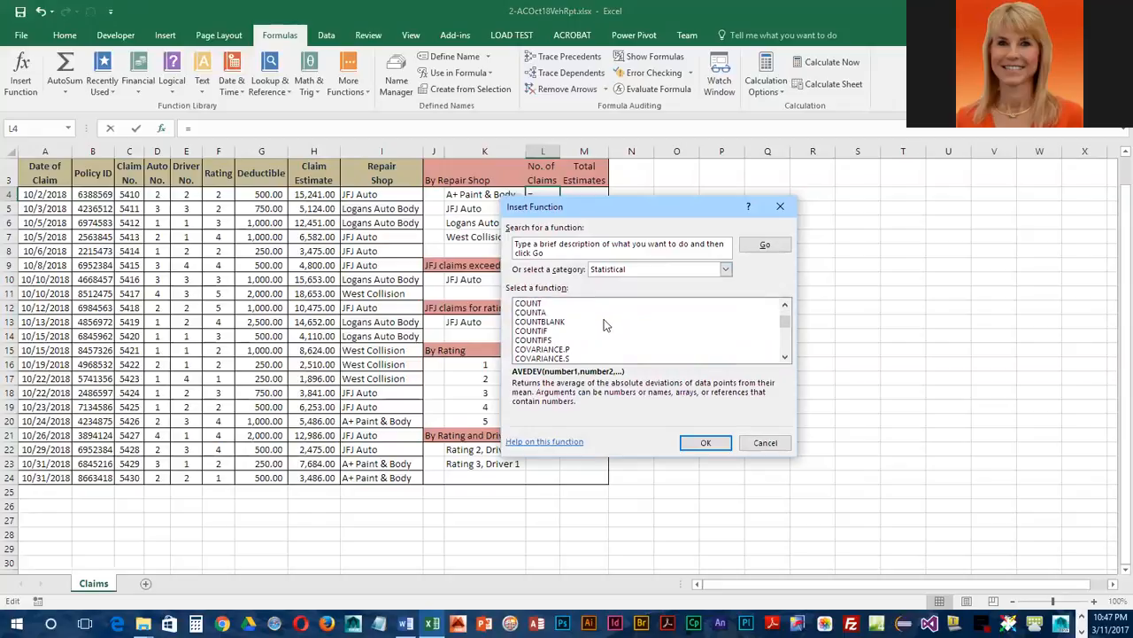
{"action": "left_click", "coordinate": [525, 332]}
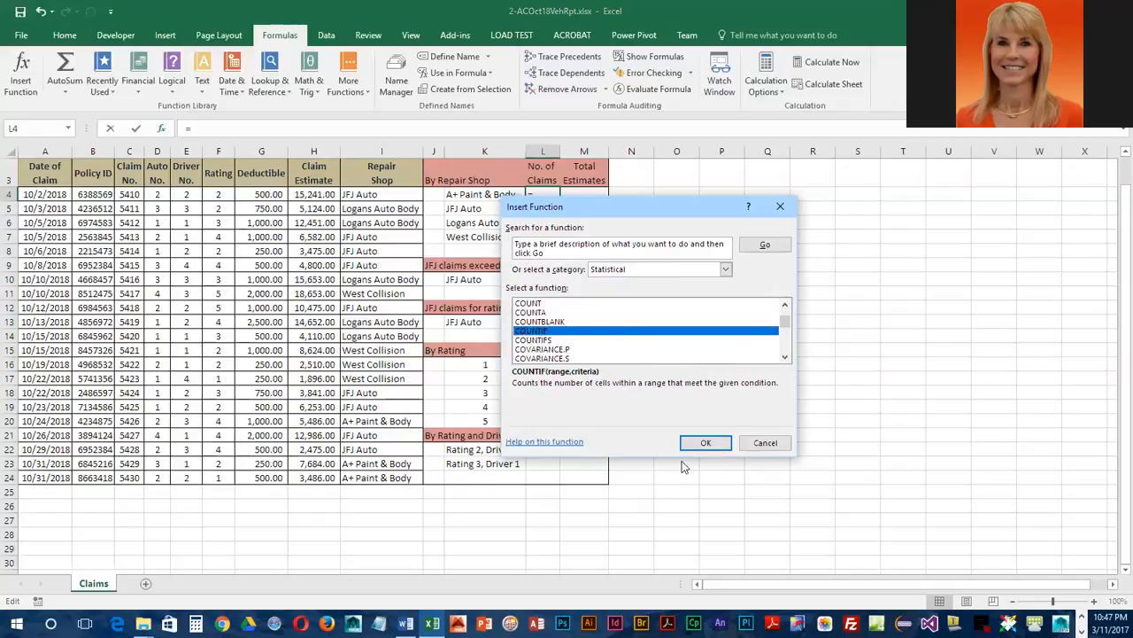
{"action": "left_click", "coordinate": [708, 442]}
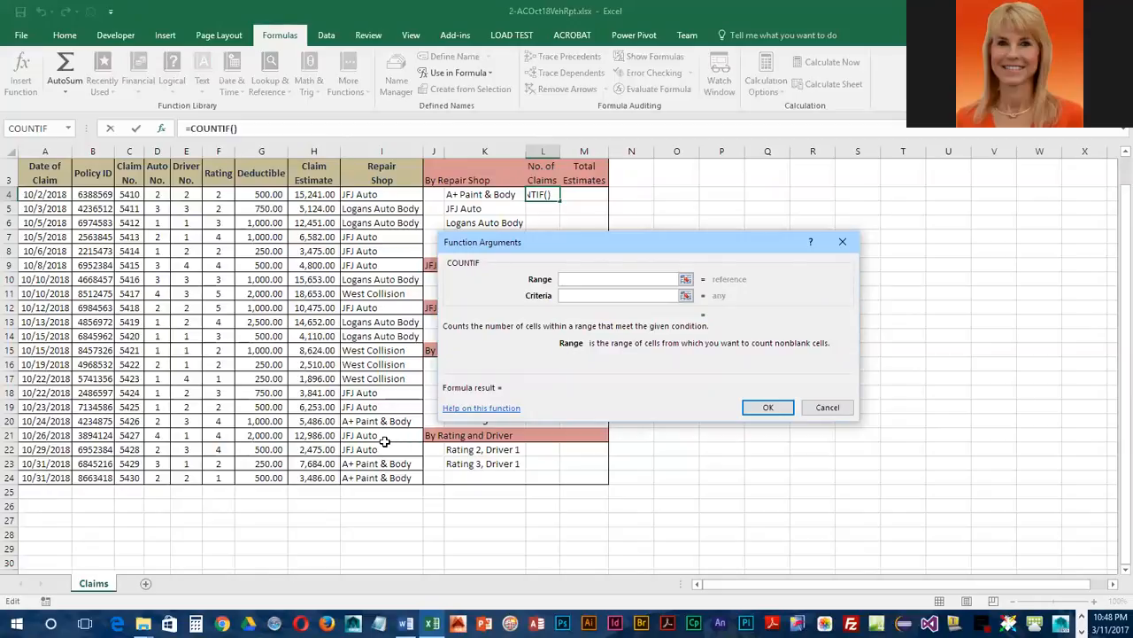
Step: Set COUNTIF's range to repshop and its criteria to A+ Paint & Body to count that shop's claims
{"action": "type", "text": "repshop"}
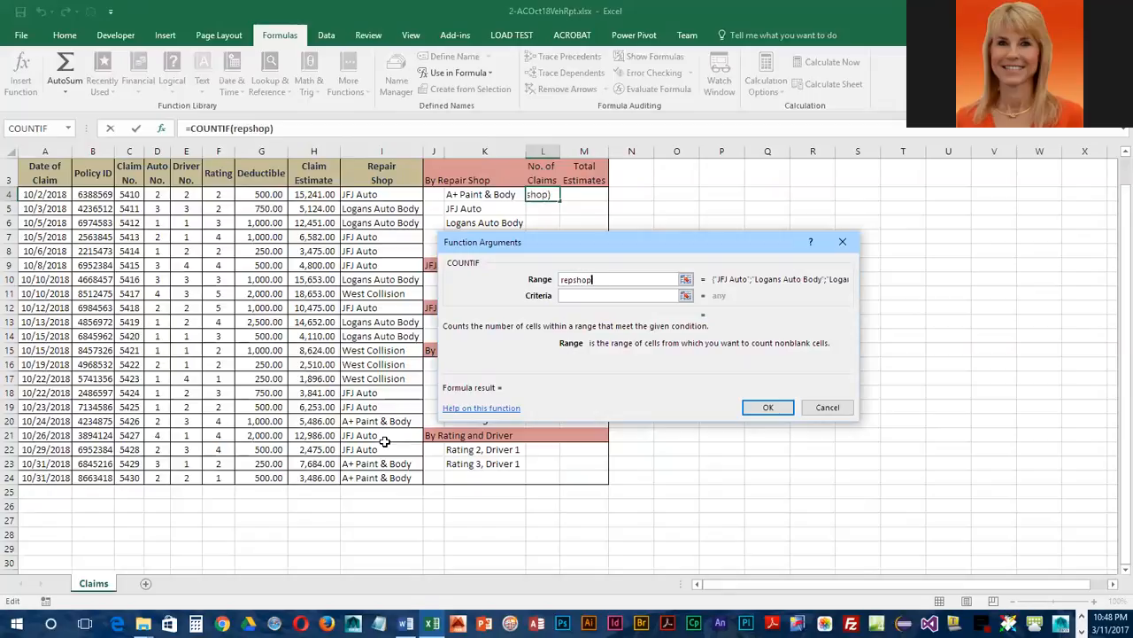
{"action": "left_click", "coordinate": [586, 299]}
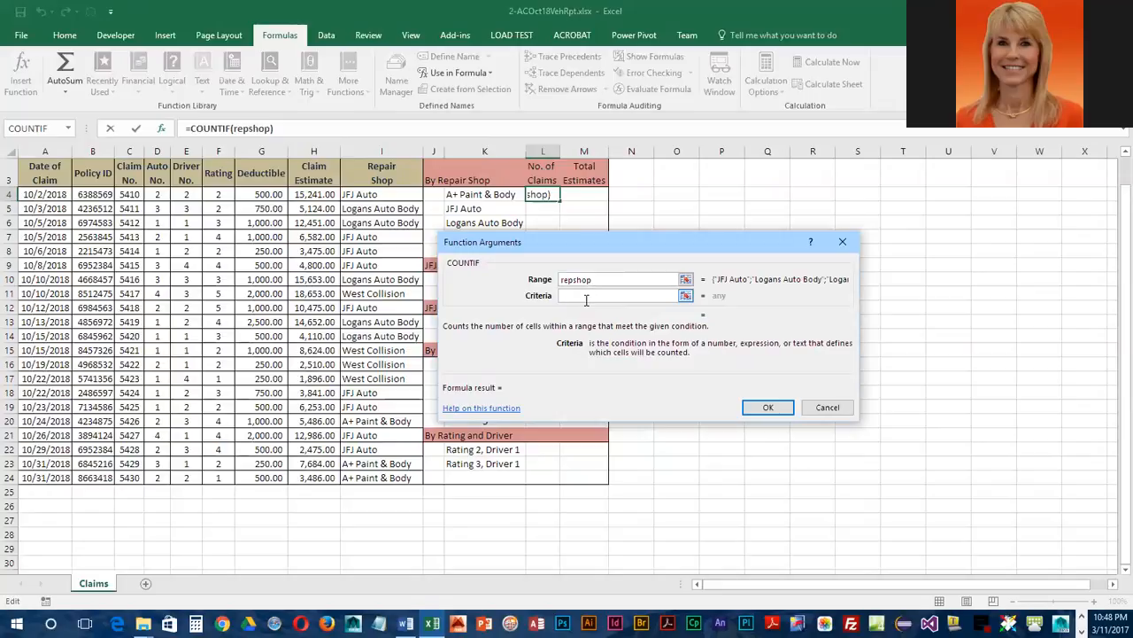
{"action": "type", "text": "A+ Paint & Body"}
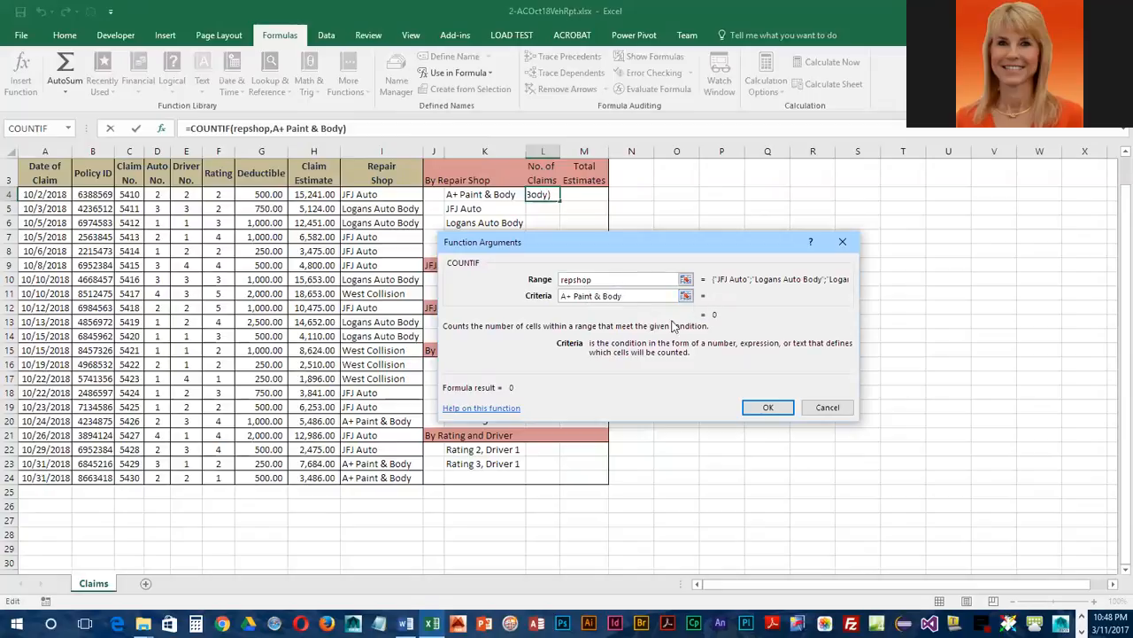
{"action": "left_click", "coordinate": [766, 409]}
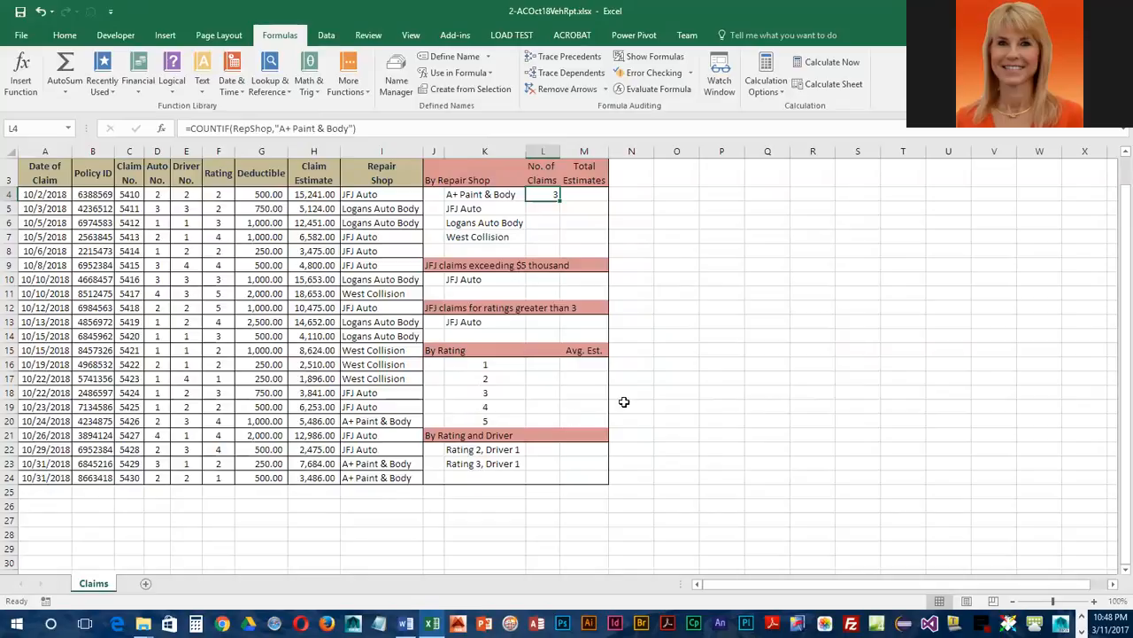
Step: Inspect the L4 formula and the repair shop names listed in K5 through K7
{"action": "left_click", "coordinate": [542, 210]}
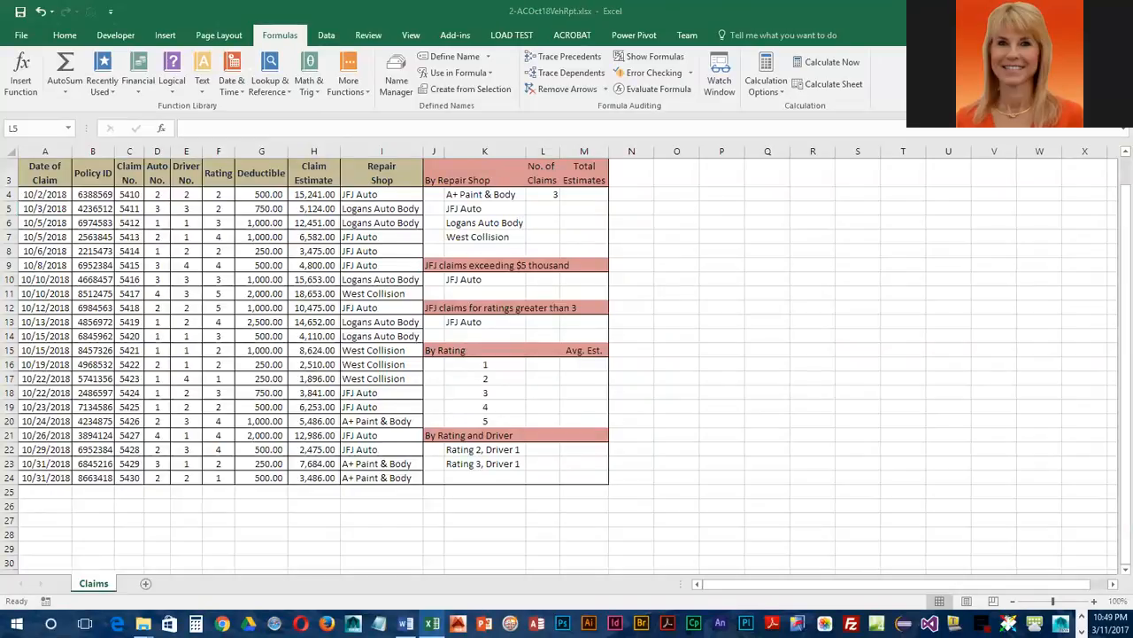
{"action": "left_click", "coordinate": [543, 213]}
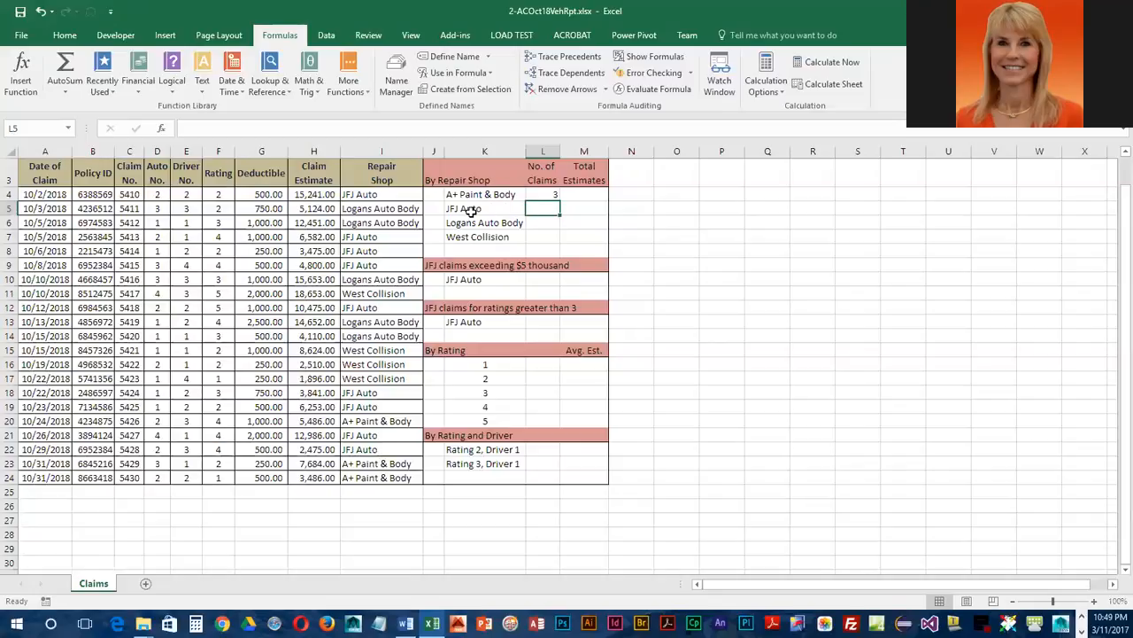
{"action": "left_click", "coordinate": [543, 195]}
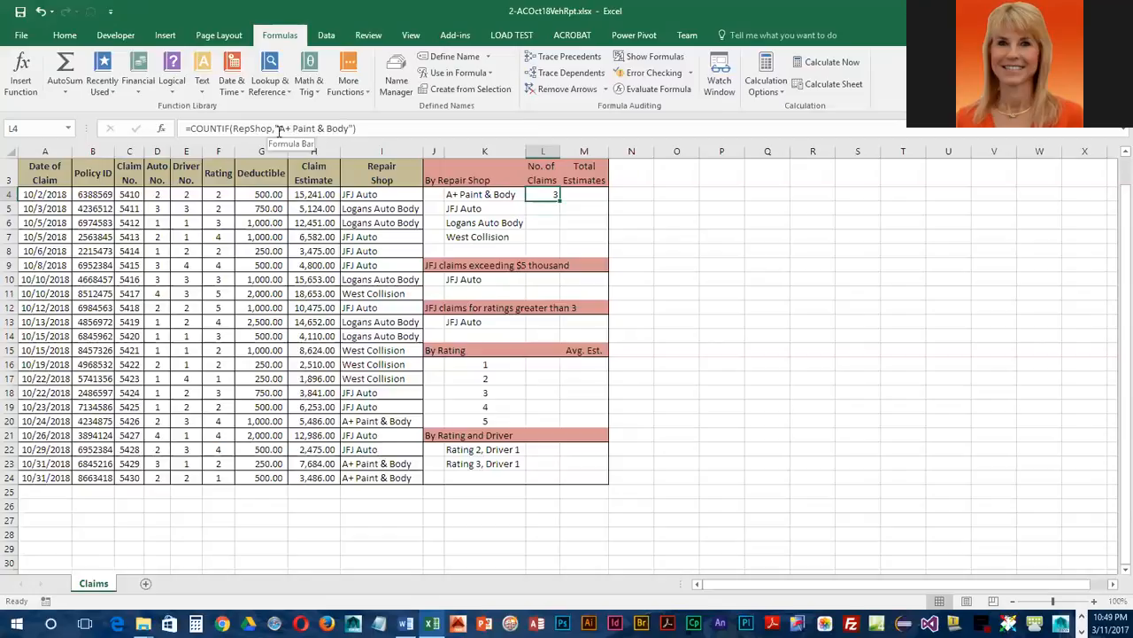
{"action": "left_click", "coordinate": [544, 206]}
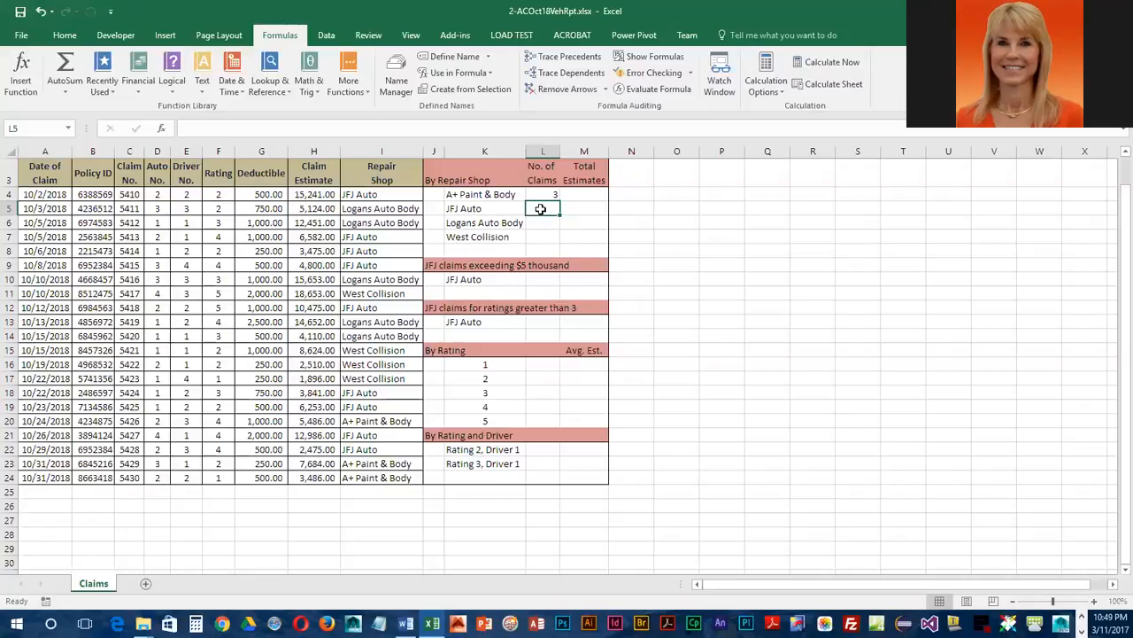
{"action": "left_click", "coordinate": [485, 208]}
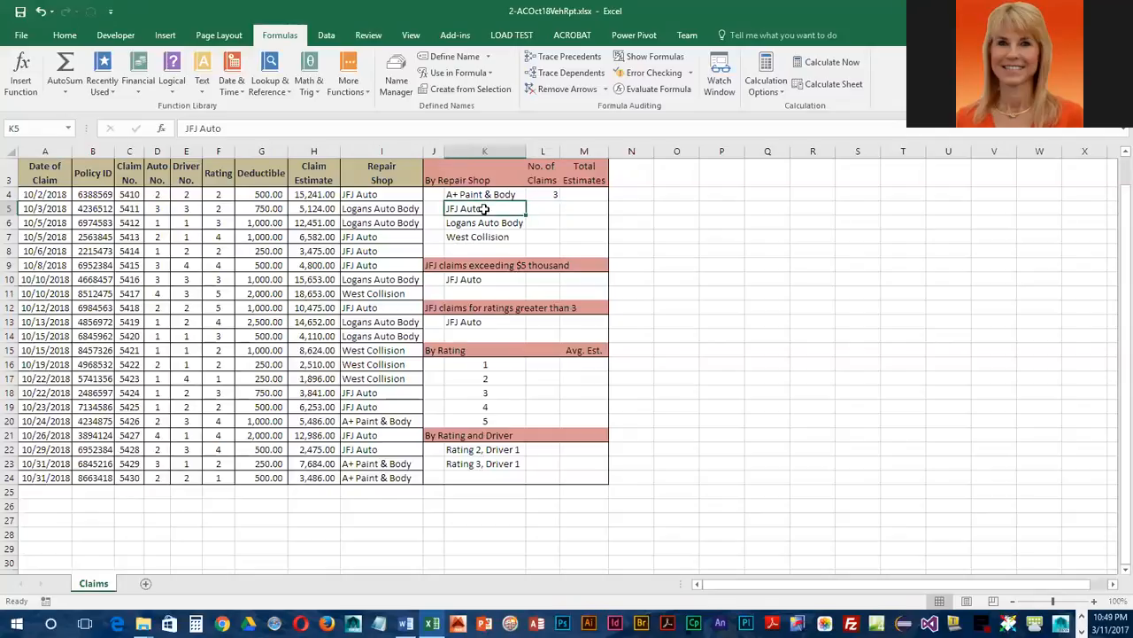
{"action": "left_click", "coordinate": [486, 222]}
{"action": "left_click", "coordinate": [489, 237]}
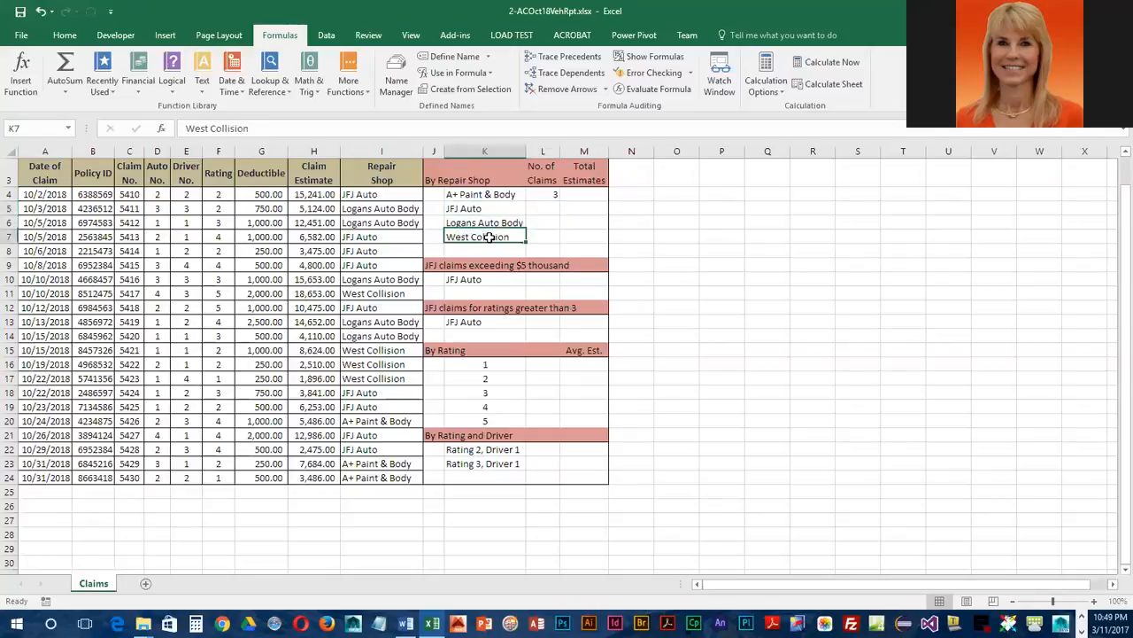
Step: Enter the formula =countif(repshop,K5) in L5 to count claims for the shop named in K5
{"action": "left_click", "coordinate": [554, 210]}
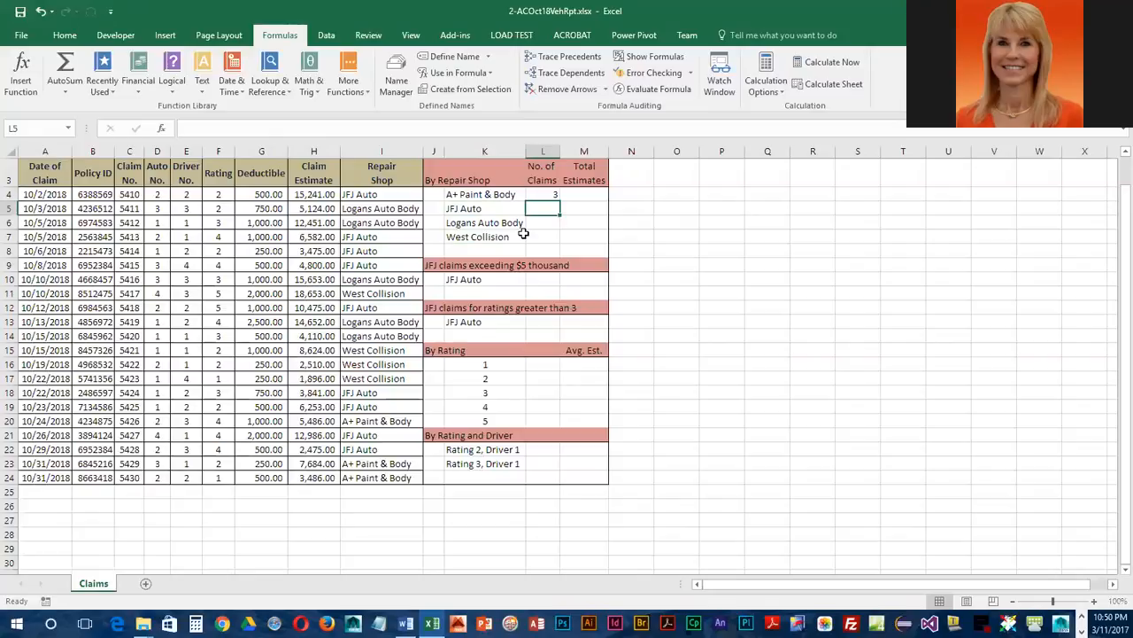
{"action": "type", "text": "=c"}
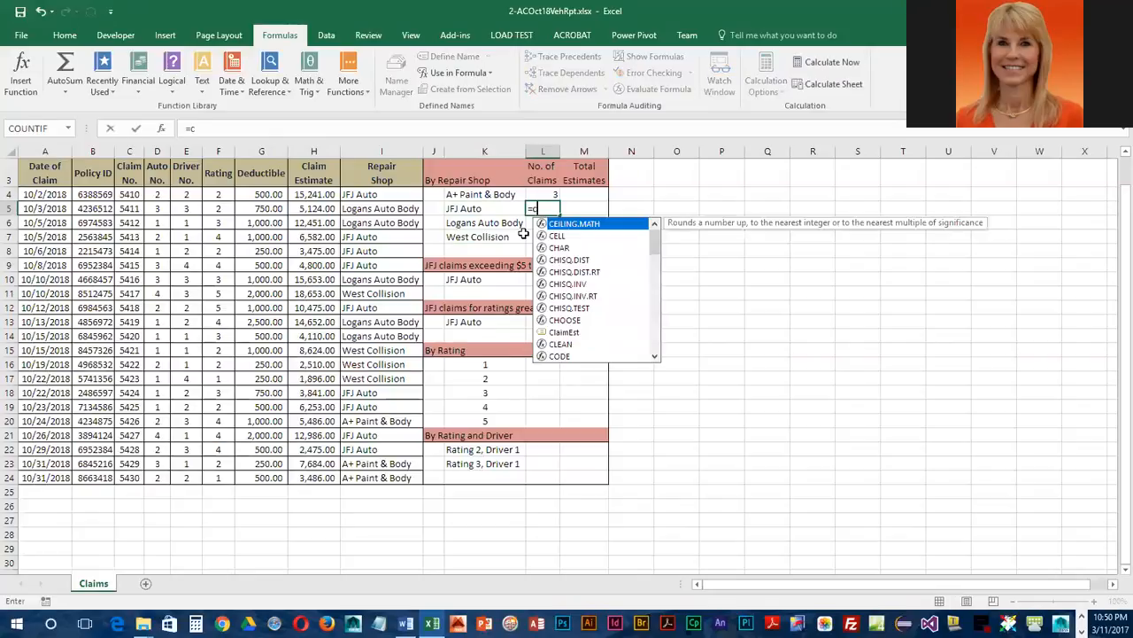
{"action": "type", "text": "ountif("}
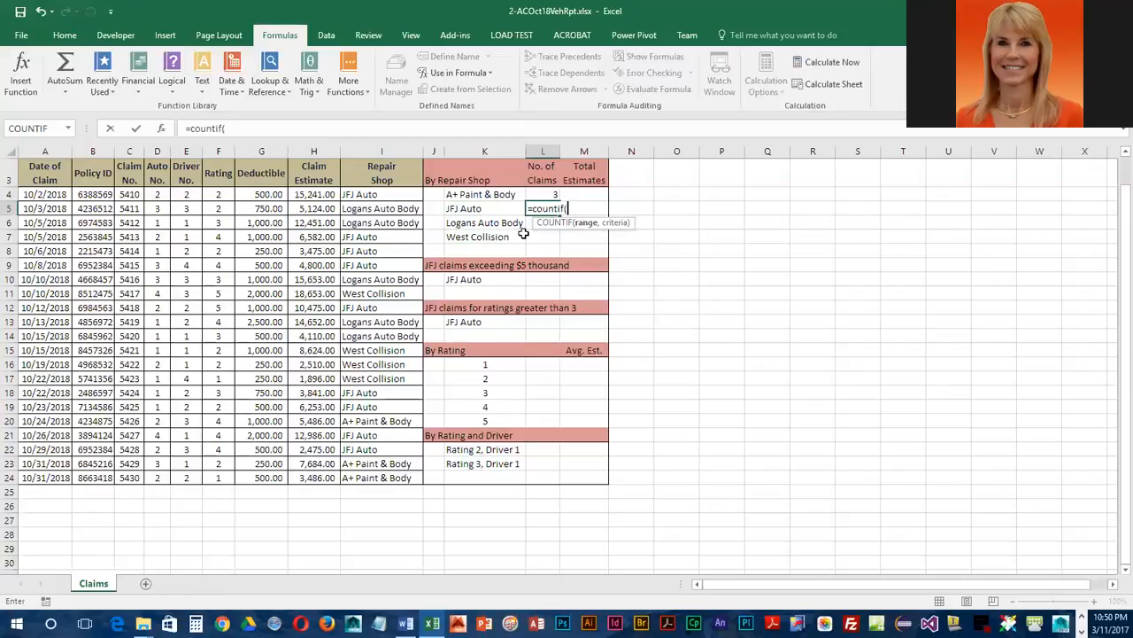
{"action": "type", "text": "repshop"}
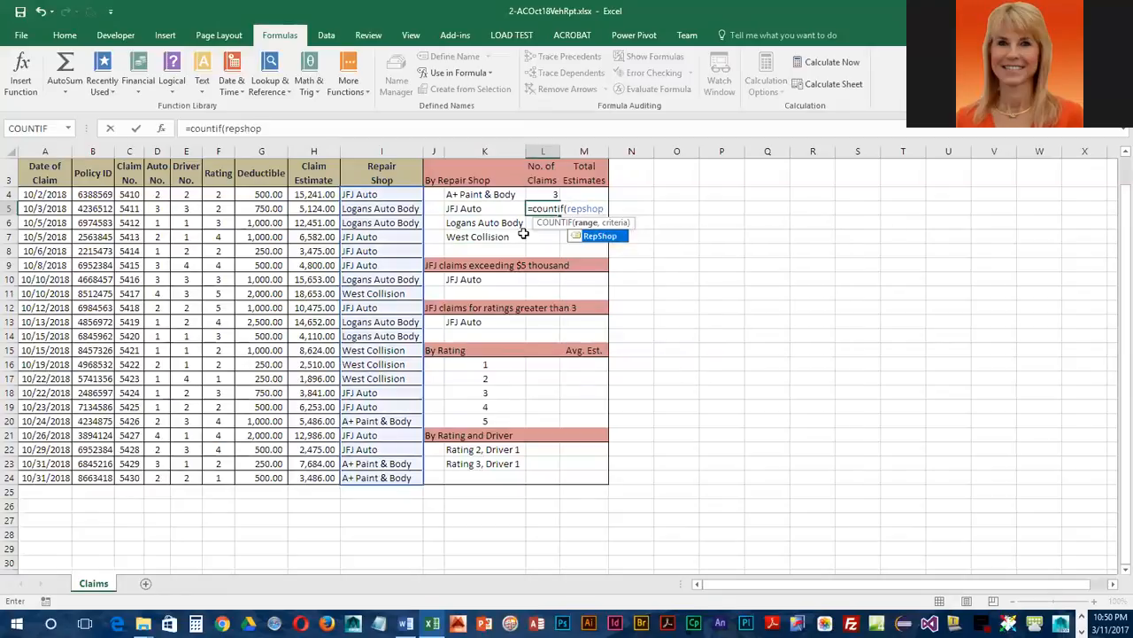
{"action": "type", "text": ","}
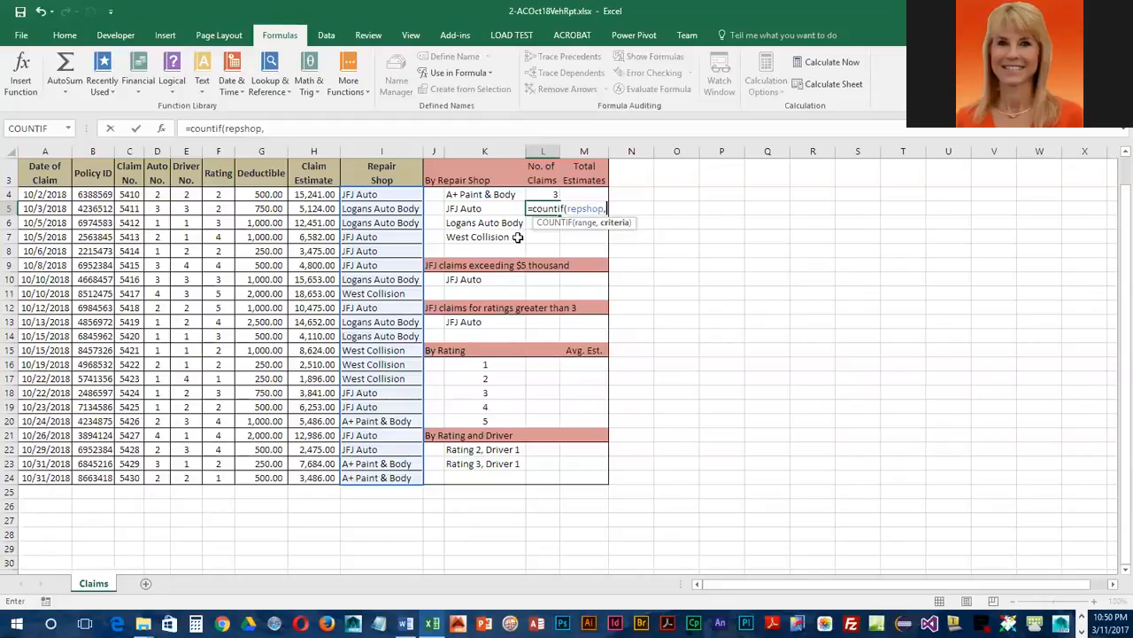
{"action": "left_click", "coordinate": [495, 208]}
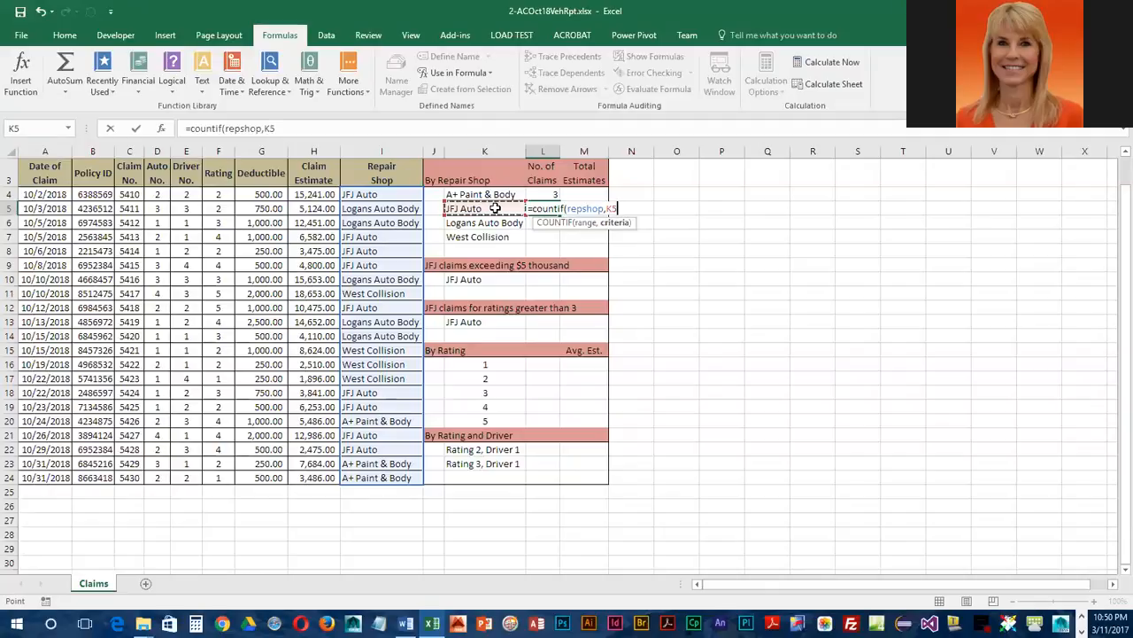
{"action": "type", "text": ")"}
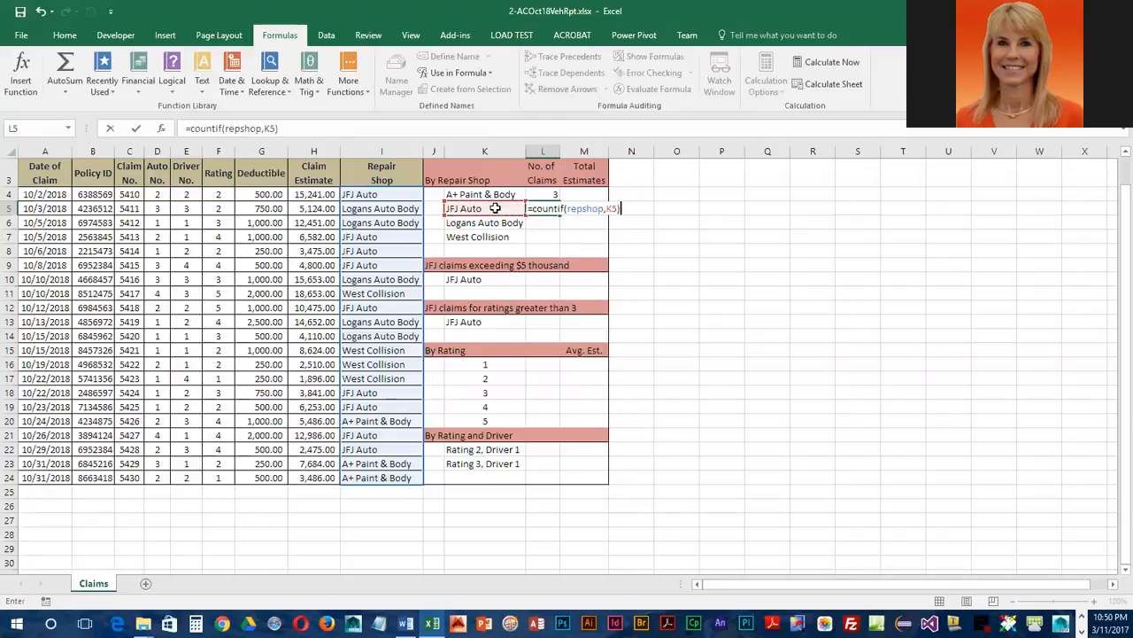
{"action": "key", "text": "Return"}
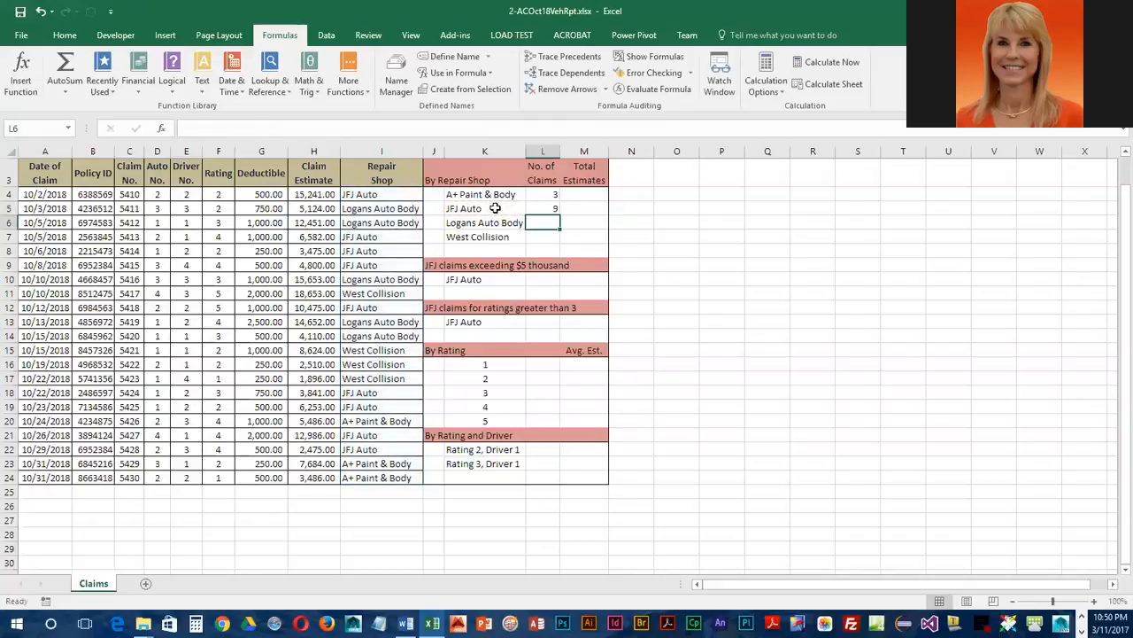
Step: Fill the L5 formula down through L7 for the remaining shops and save the workbook
{"action": "left_click", "coordinate": [542, 210]}
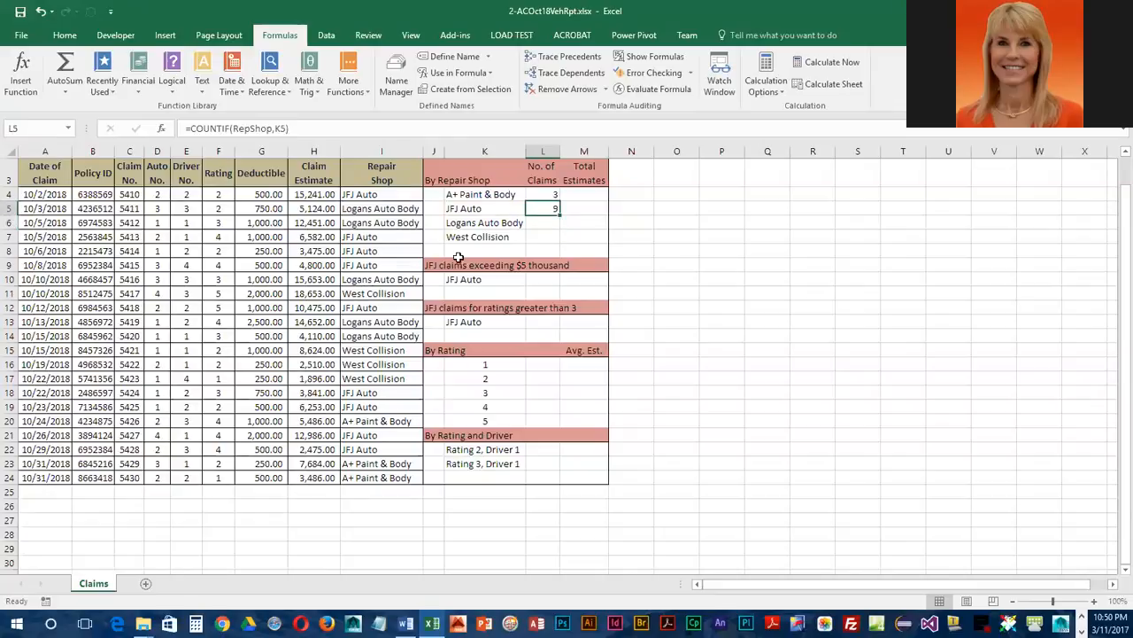
{"action": "left_click_drag", "start_coordinate": [558, 212], "coordinate": [565, 243]}
{"action": "left_click", "coordinate": [538, 221]}
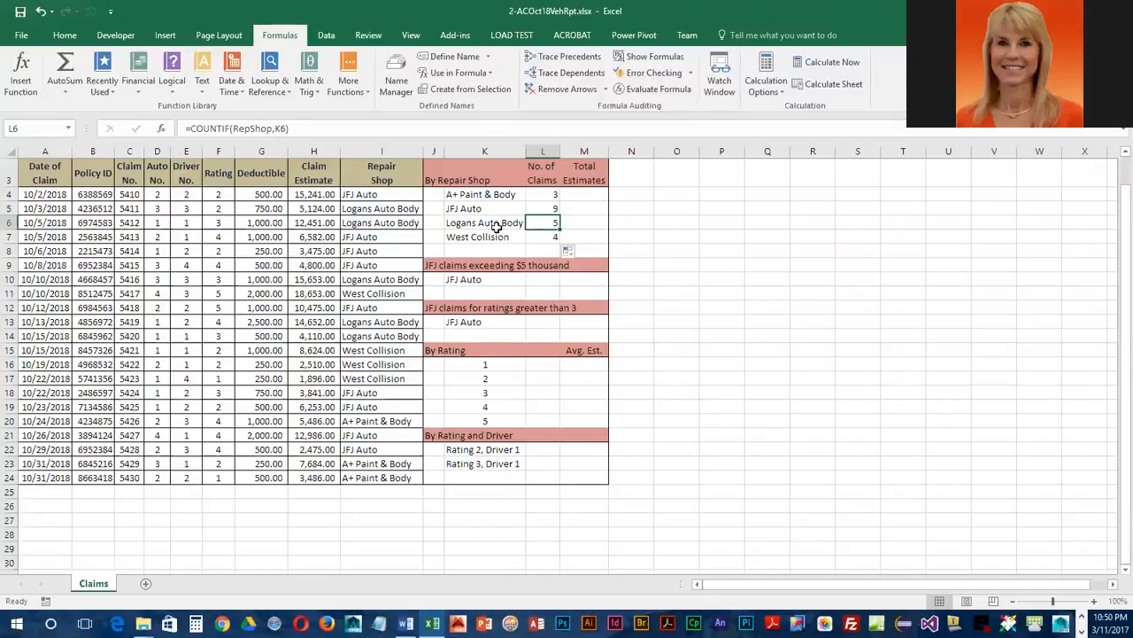
{"action": "left_click", "coordinate": [539, 234]}
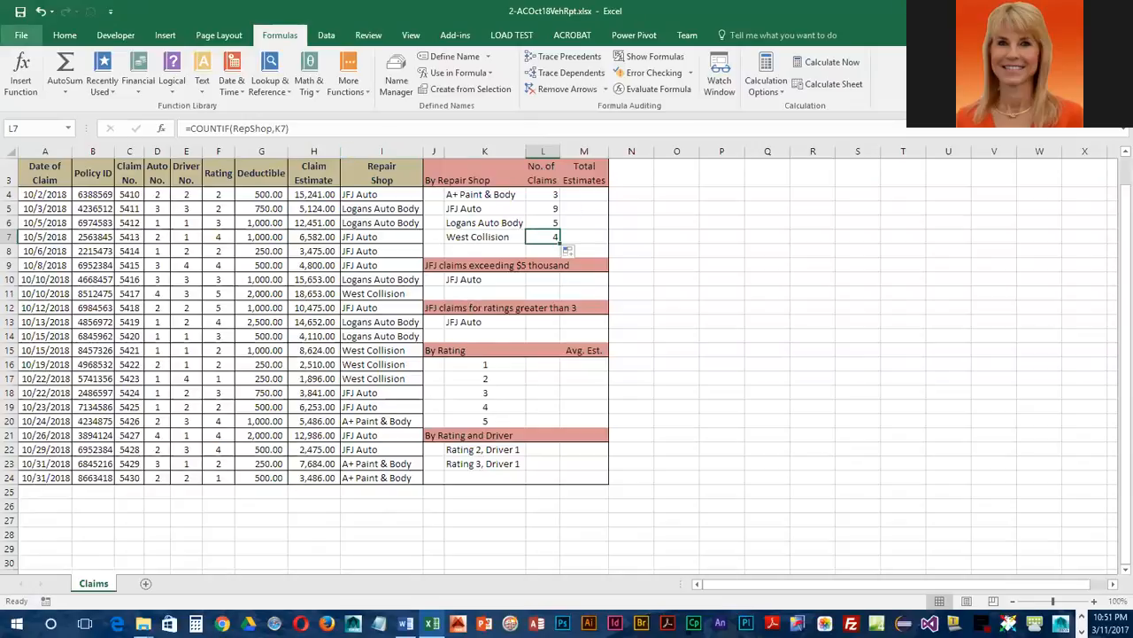
{"action": "left_click", "coordinate": [21, 12]}
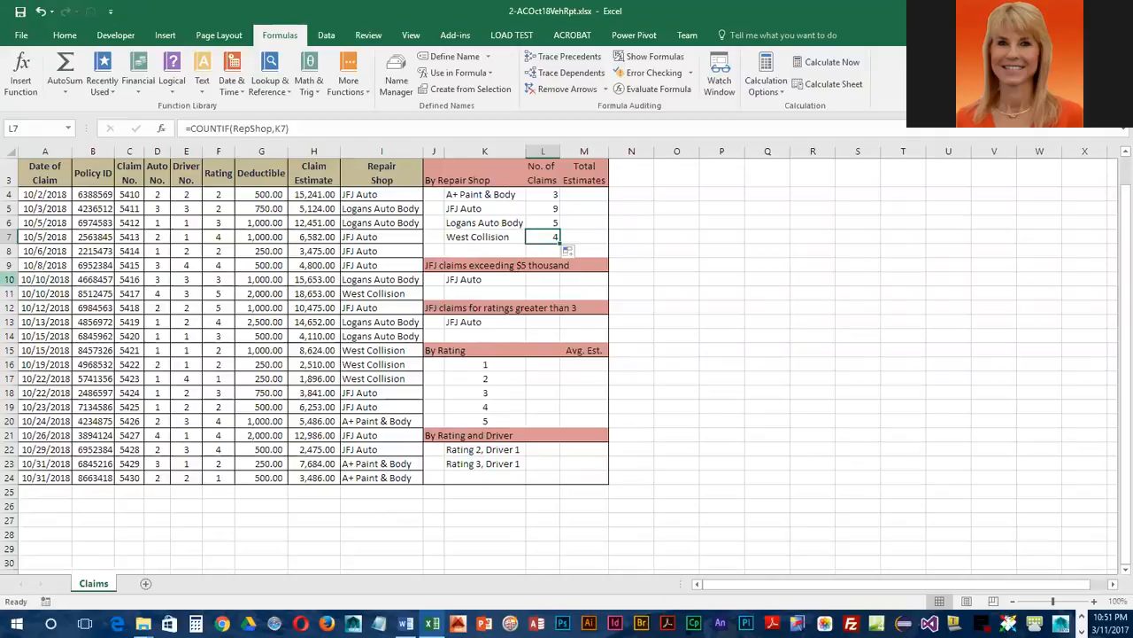